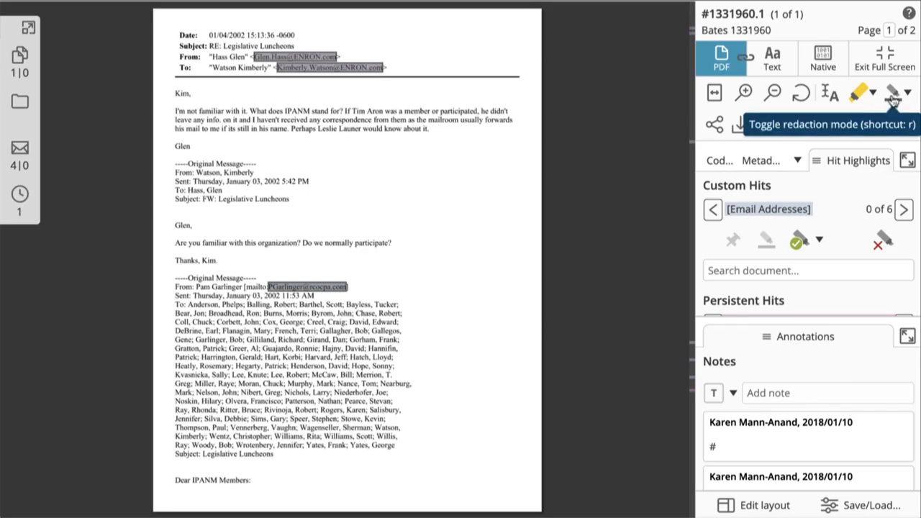
Draw free-form redactions over the two message bodies on page 1 and the "If you have any questions" paragraph on page 2
click(893, 100)
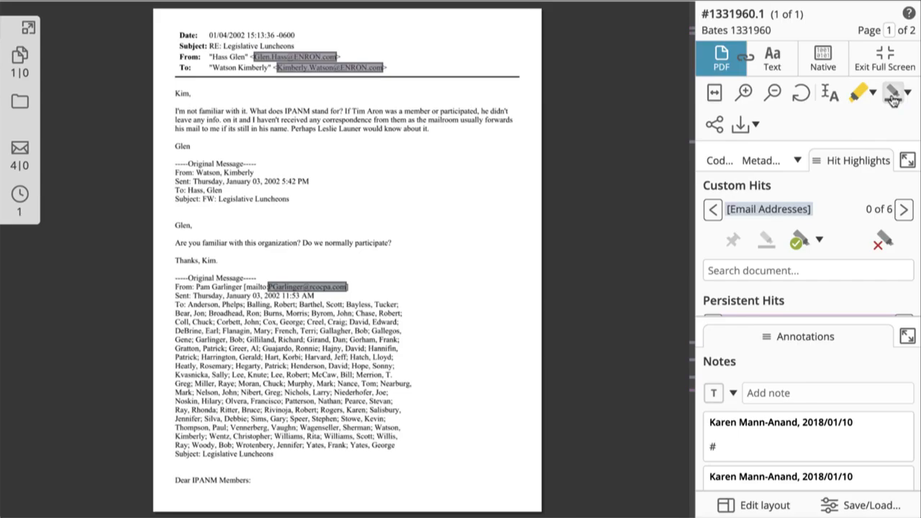
mouse_move(165, 84)
mouse_down()
mouse_move(462, 167)
mouse_move(530, 165)
mouse_move(529, 157)
mouse_up()
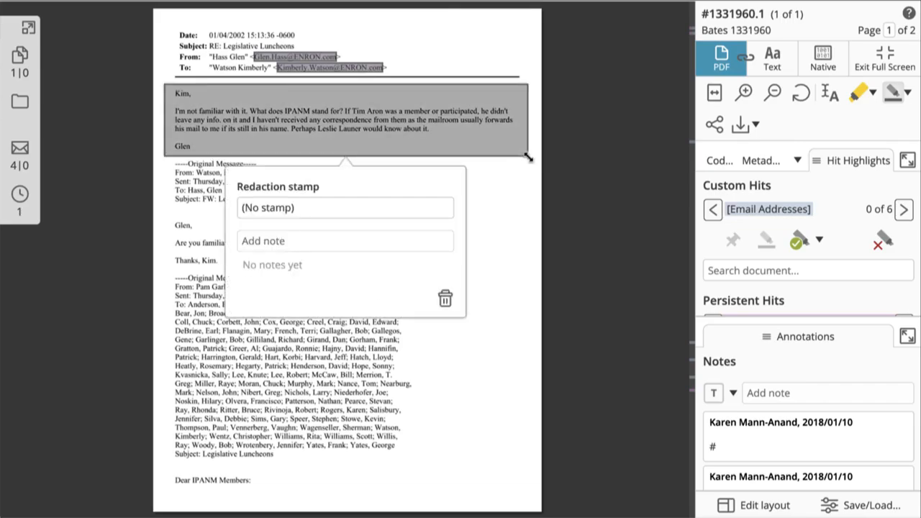
drag(165, 214, 415, 273)
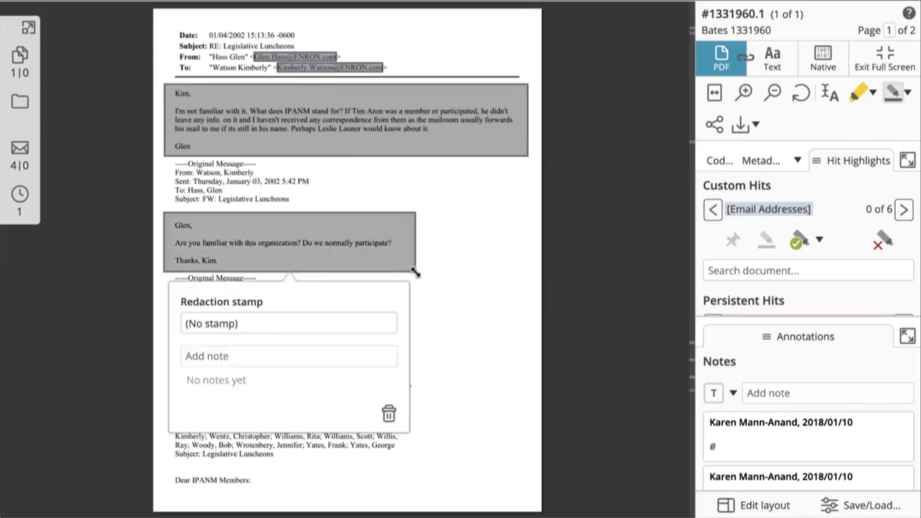
scroll(416, 273, down, 5)
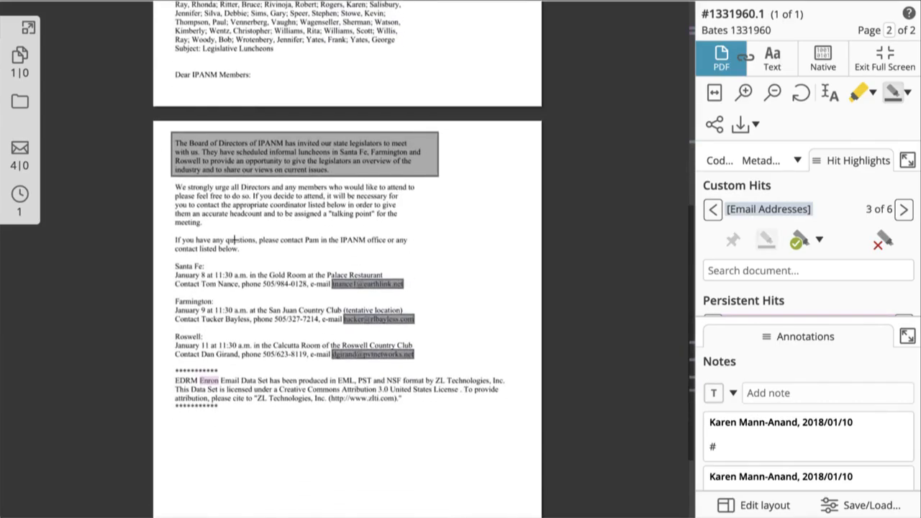
drag(164, 227, 427, 261)
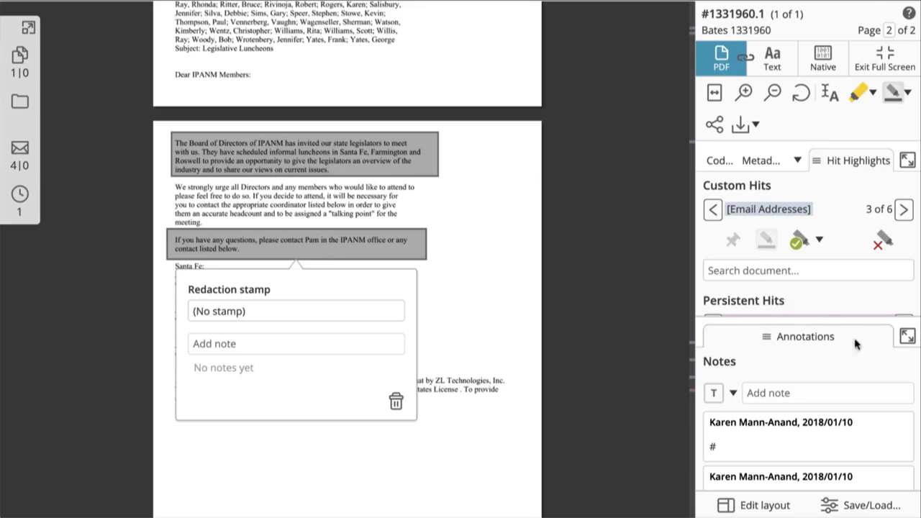
Expand the annotations and review the redacted e-mail addresses on pages 1 and 2 from the content redactions list
click(899, 339)
scroll(763, 389, down, 3)
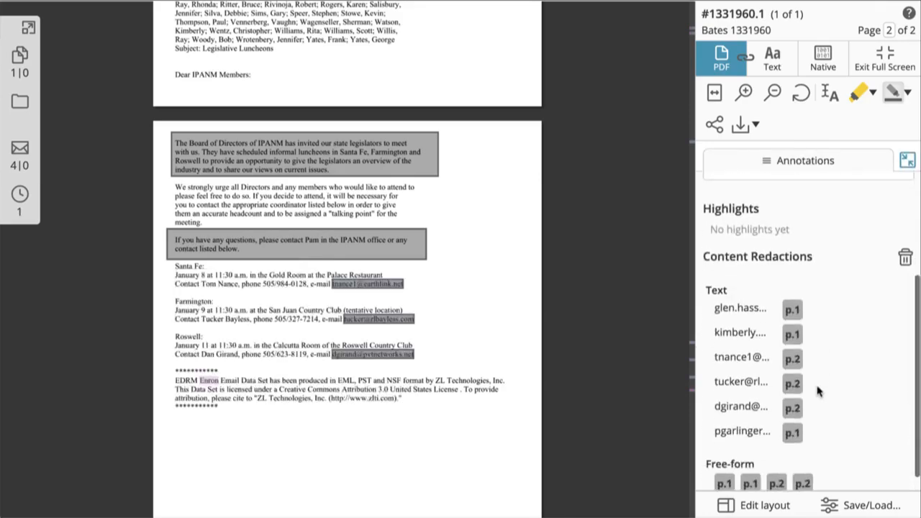
click(792, 318)
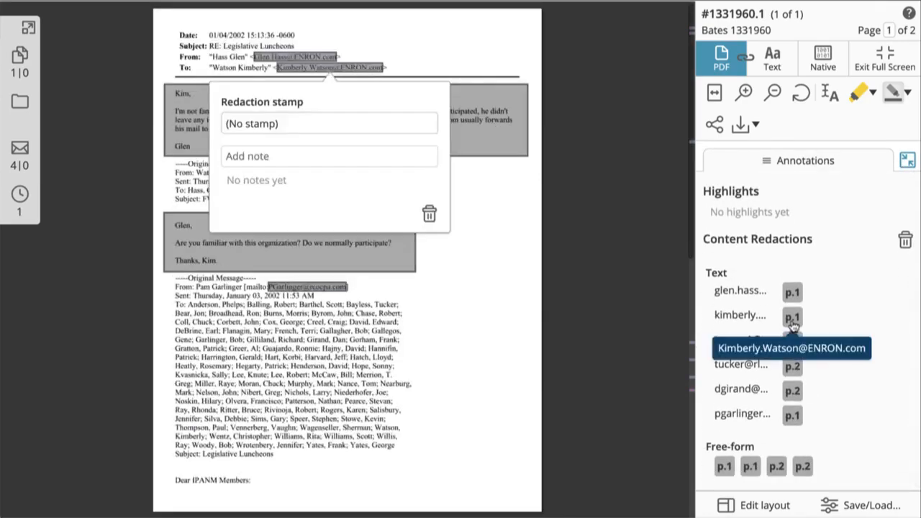
click(792, 367)
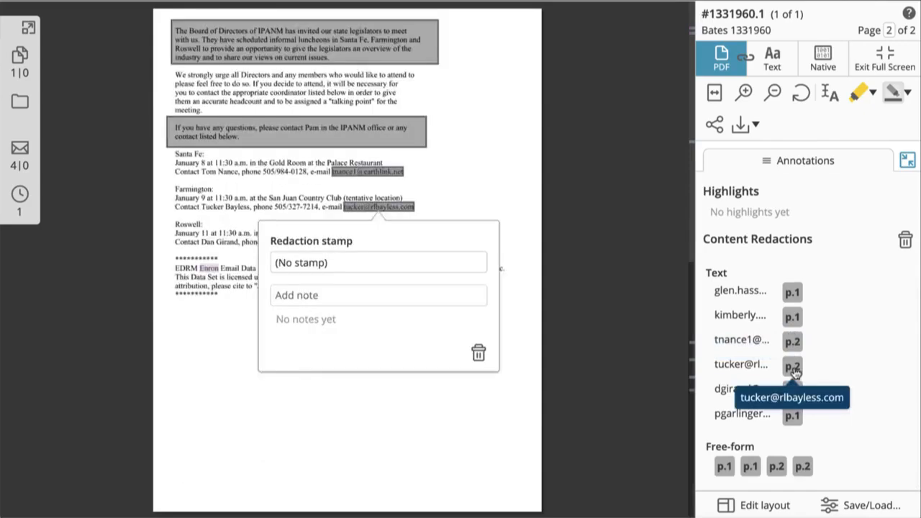
Enlarge the free-form redaction over "If you have any questions" on page 2 to cover all the remaining text below it
click(776, 468)
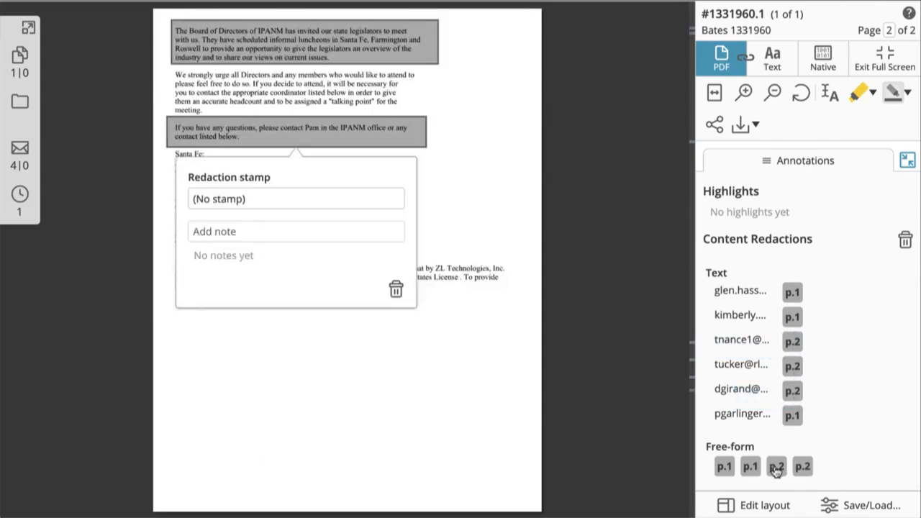
click(428, 147)
drag(428, 147, 521, 309)
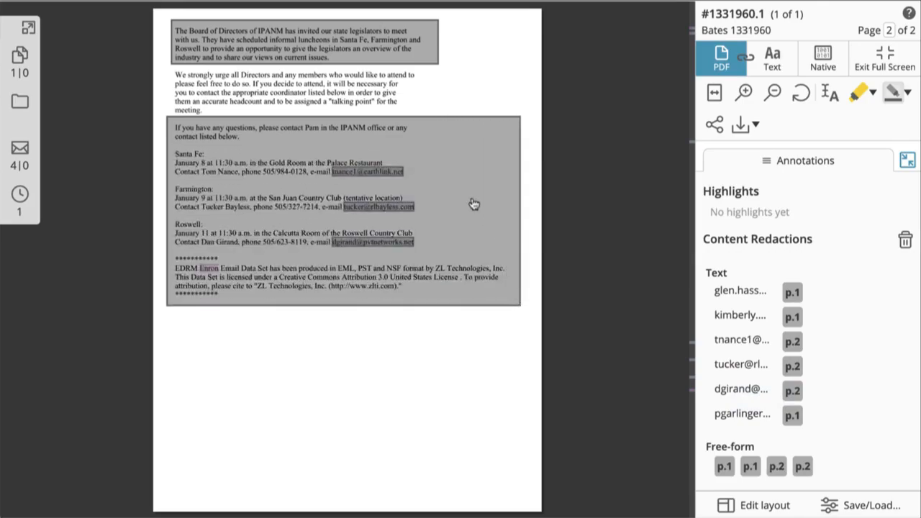
Add the note "Note" to the redaction over the first paragraph on page 2 and save it
click(319, 62)
click(296, 146)
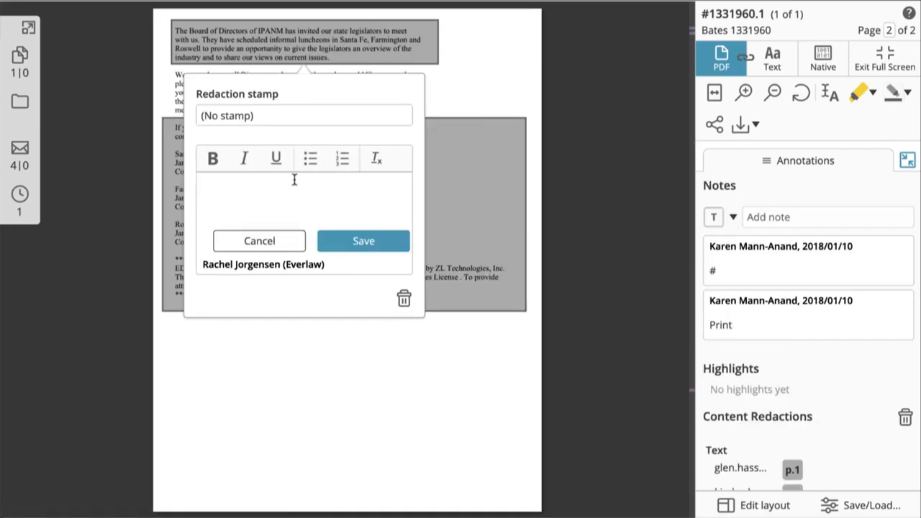
text(Note)
click(351, 242)
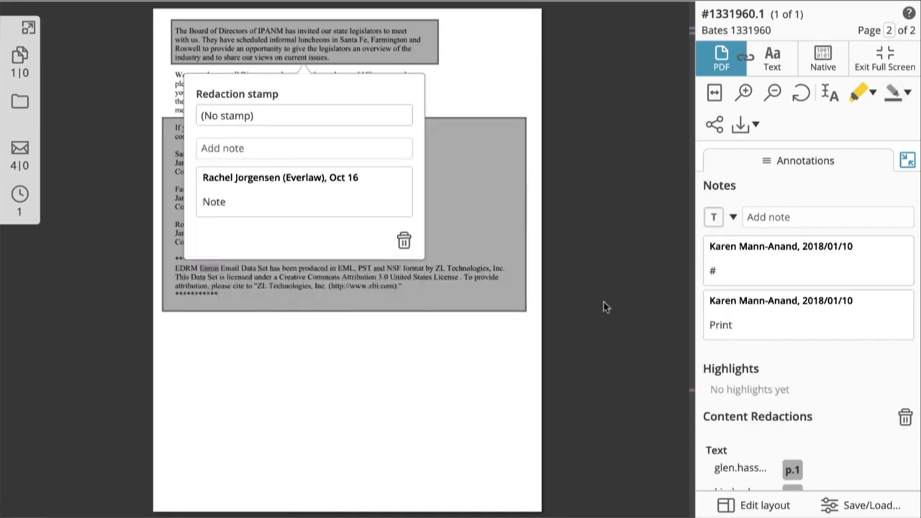
Apply the "Attorney Client - AC" stamp to the redaction over the first paragraph on page 2
scroll(812, 407, down, 3)
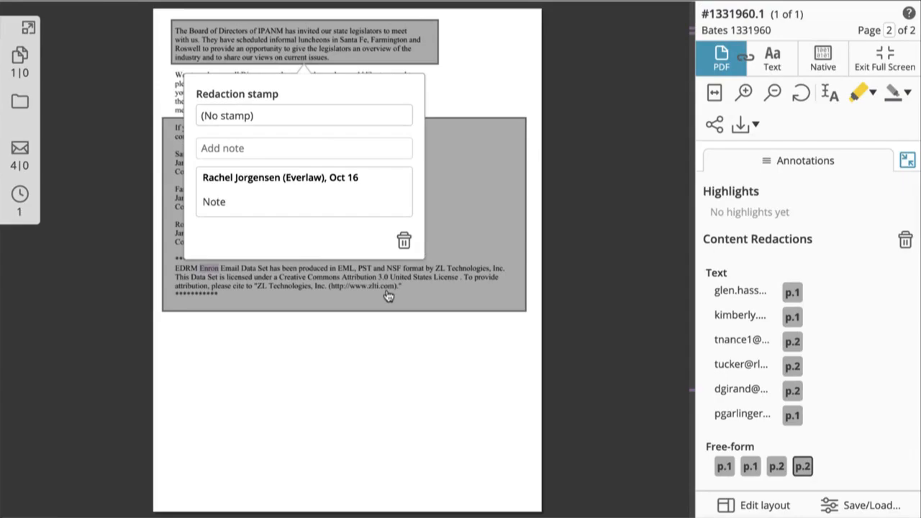
click(259, 117)
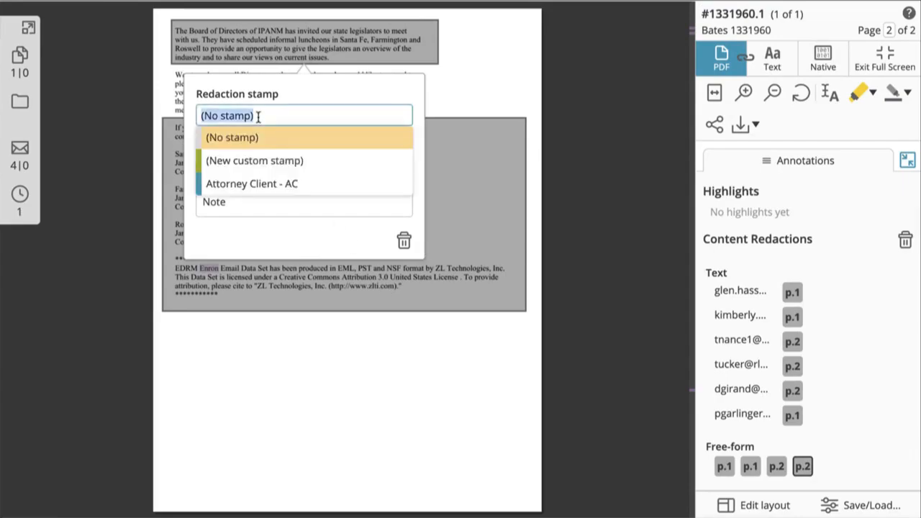
click(270, 185)
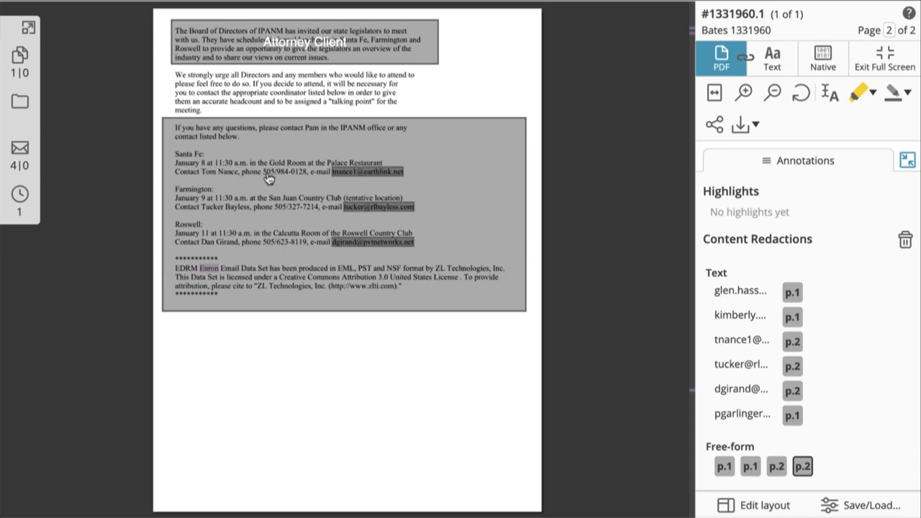
Apply the "Attorney Client - AC" stamp to the page 1 redaction over "Are you familiar with this organization?"
scroll(269, 126, up, 5)
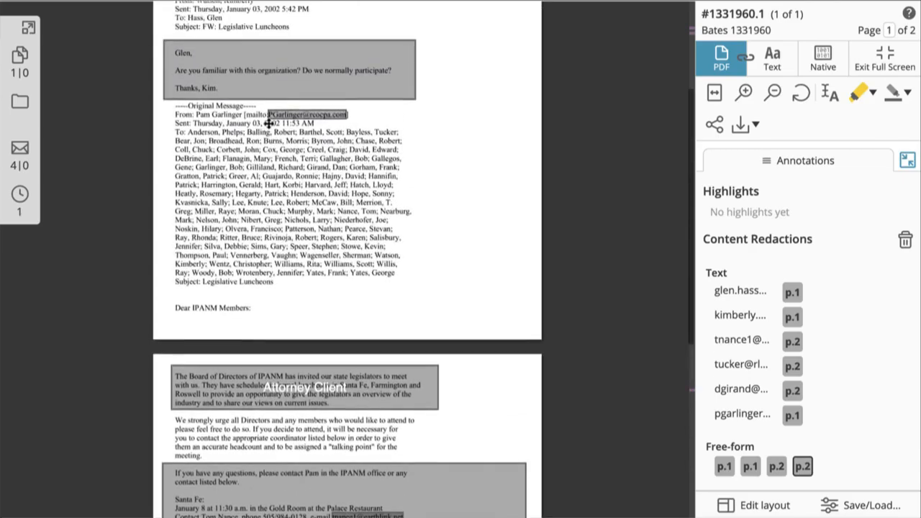
click(277, 79)
click(246, 150)
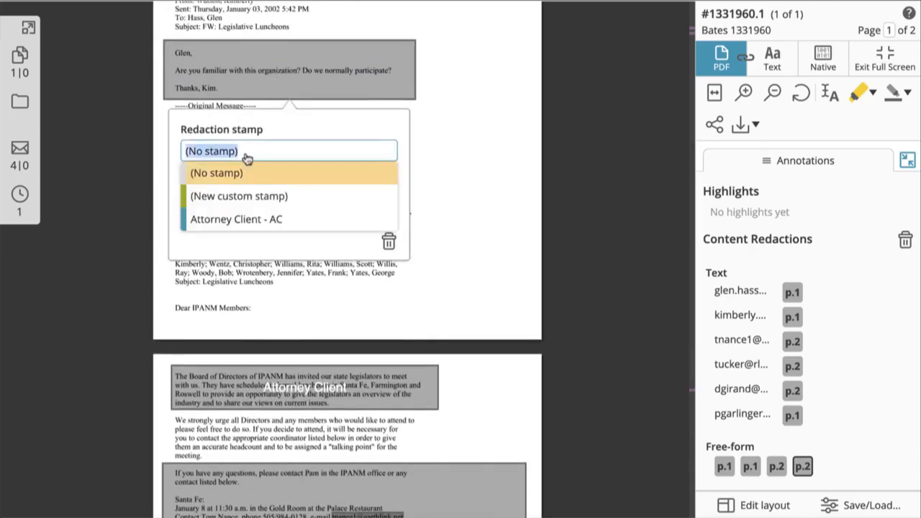
click(244, 219)
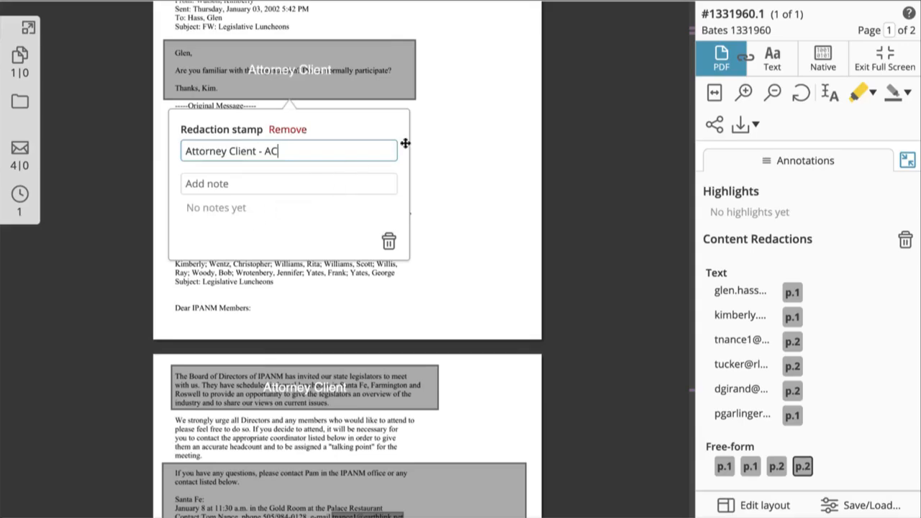
click(451, 138)
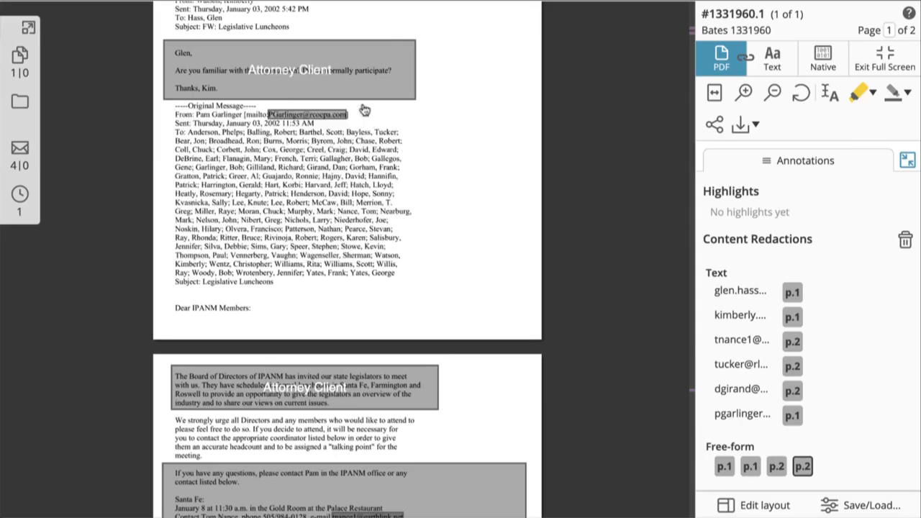
Create the custom stamp "My new stamp" with abbreviation M on the page 1 redaction over "Are you familiar with this organization?"
click(307, 73)
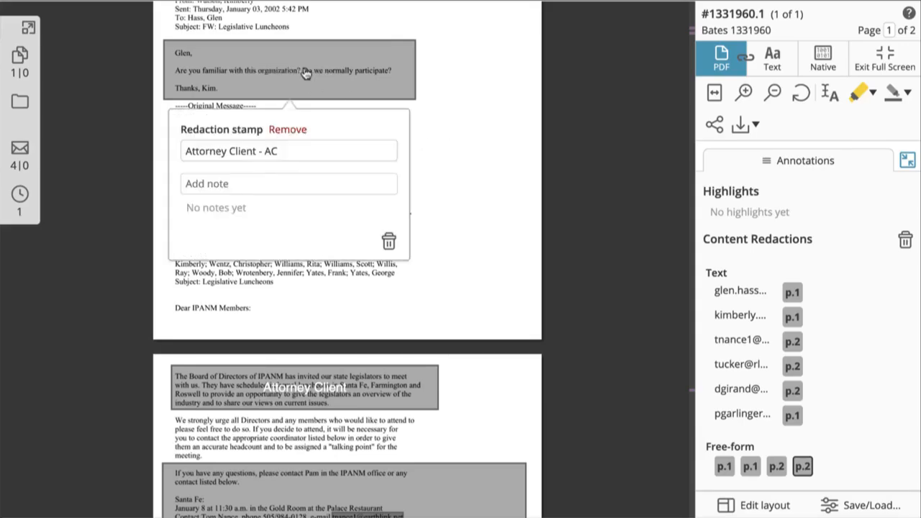
click(274, 152)
click(266, 199)
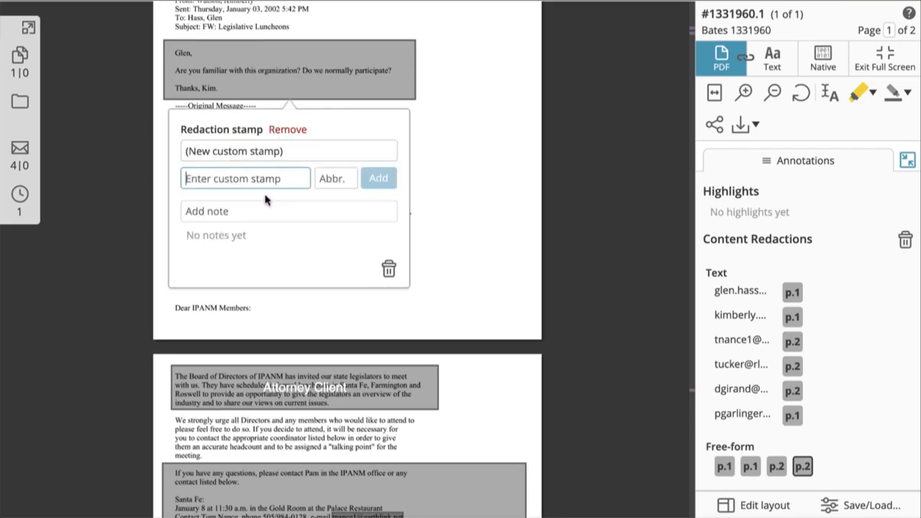
text(My new stamp)
click(331, 182)
click(378, 179)
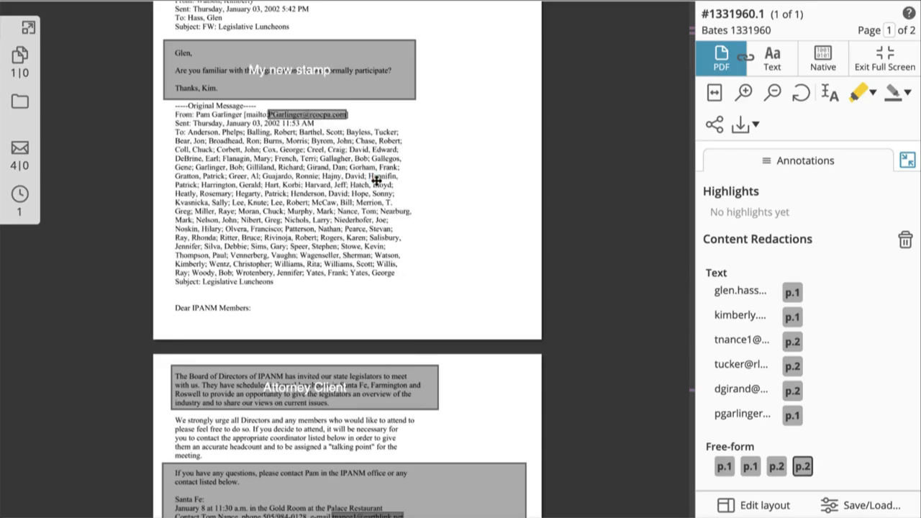
Shrink the redaction stamped "My new stamp" to a tiny box beside the greeting and view its available stamps
drag(415, 99, 166, 48)
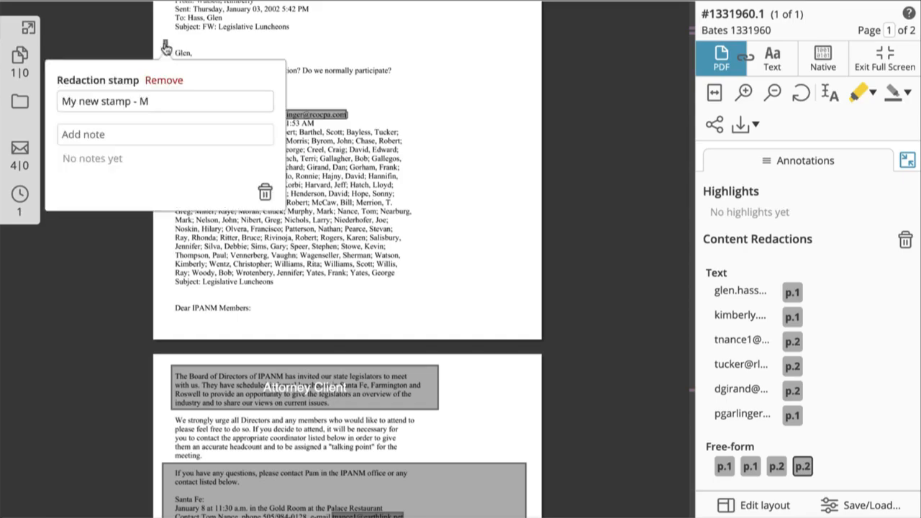
click(168, 101)
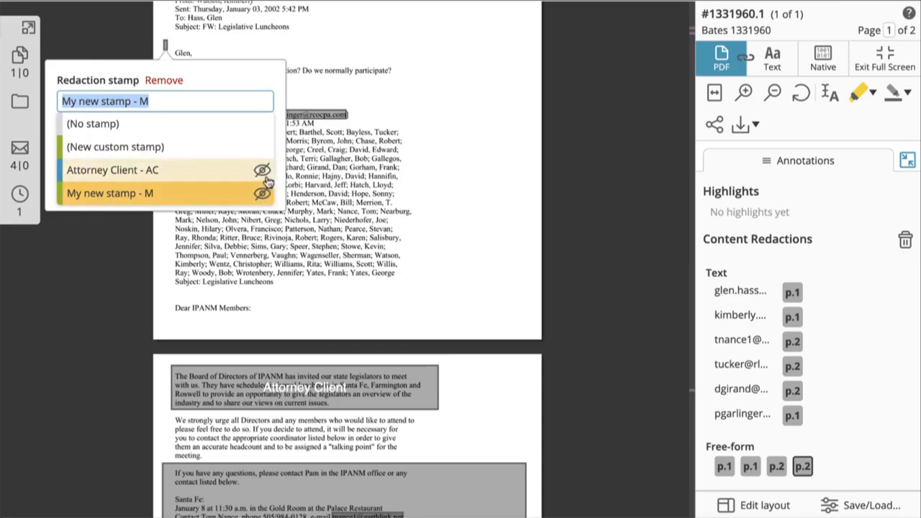
click(251, 48)
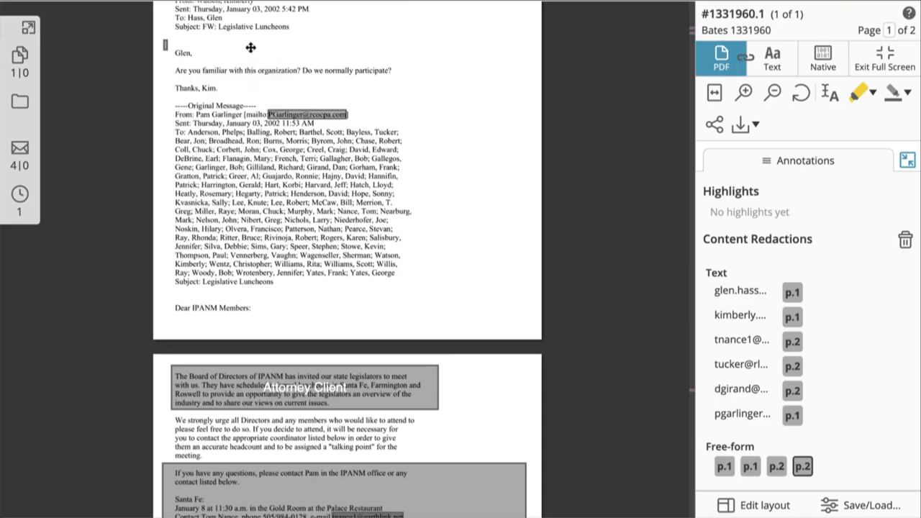
Delete the tiny "My new stamp" redaction beside the greeting on page 1
click(166, 49)
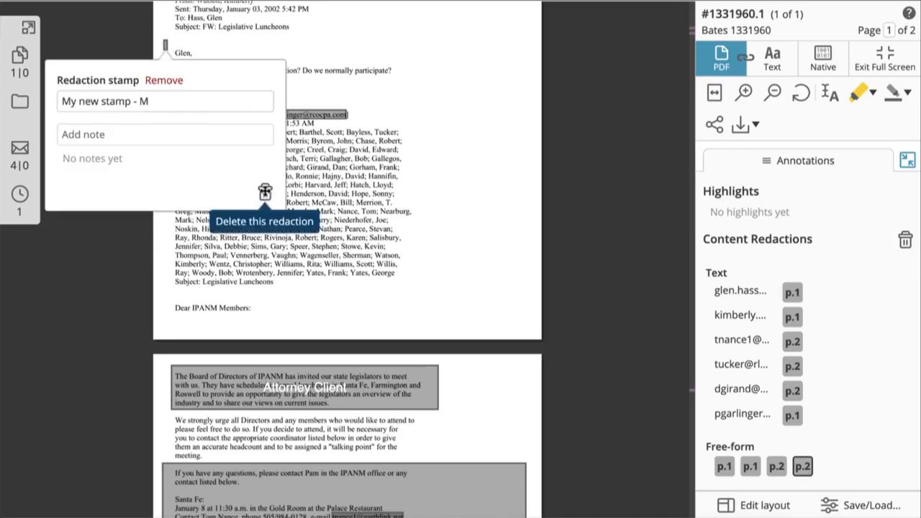
click(265, 193)
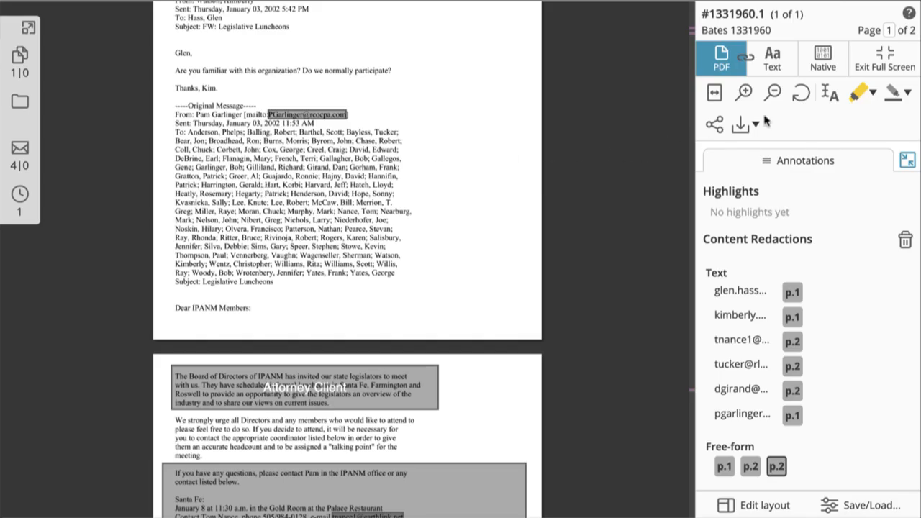
Select the text "Are you familiar with this organization? Do we normally participate?" on page 1 and redact it without a stamp
click(830, 98)
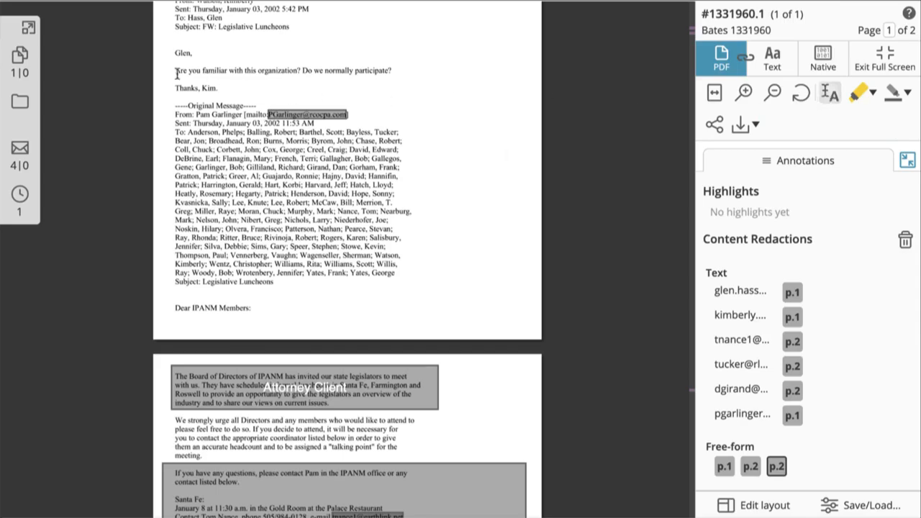
drag(181, 70, 394, 75)
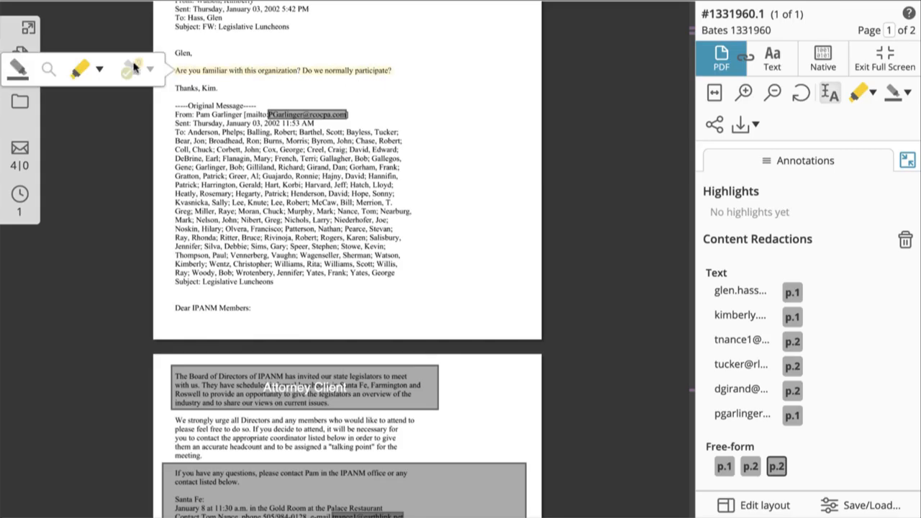
click(17, 81)
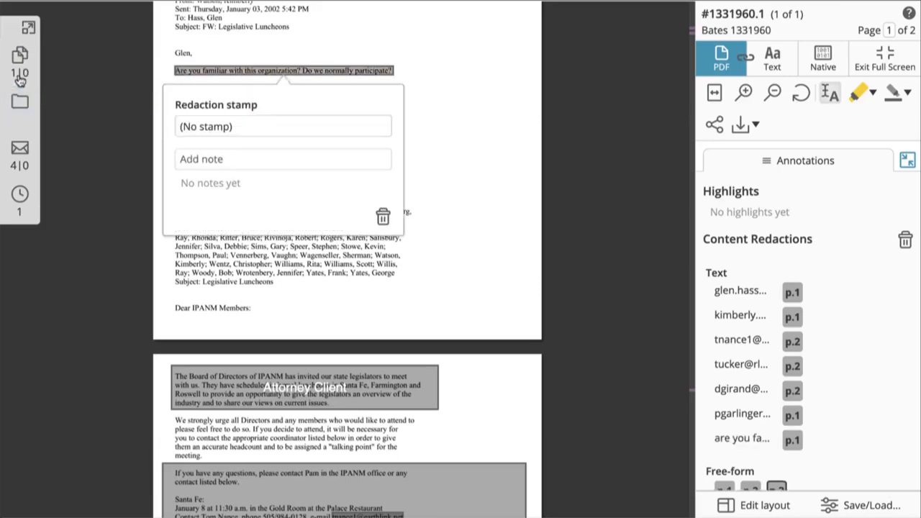
click(291, 280)
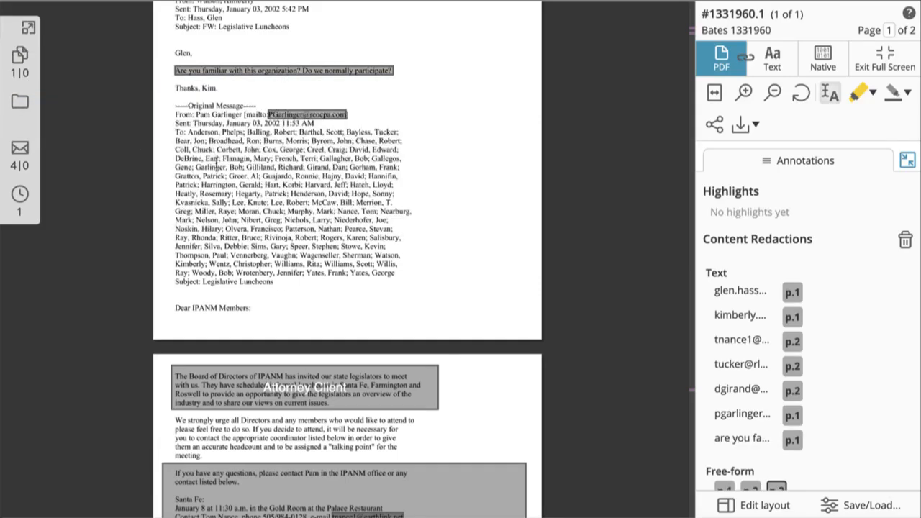
Select the sender's first name in the oldest message's From line and redact all its occurrences in the document
drag(195, 115, 210, 116)
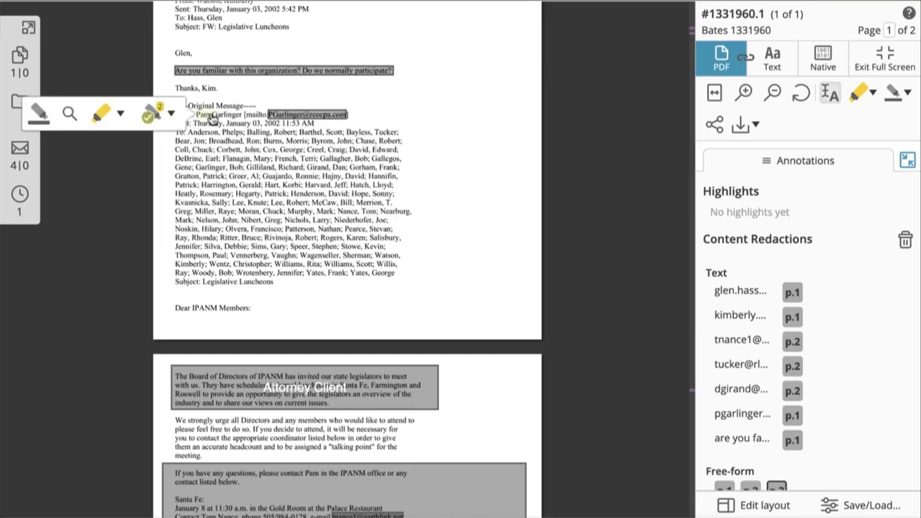
click(153, 116)
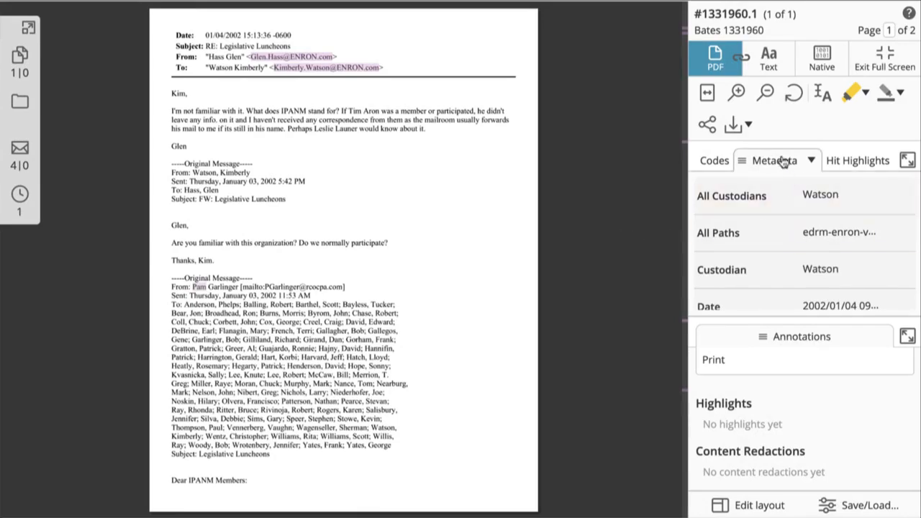
Turn on redaction mode and redact the All Custodians metadata value
click(886, 93)
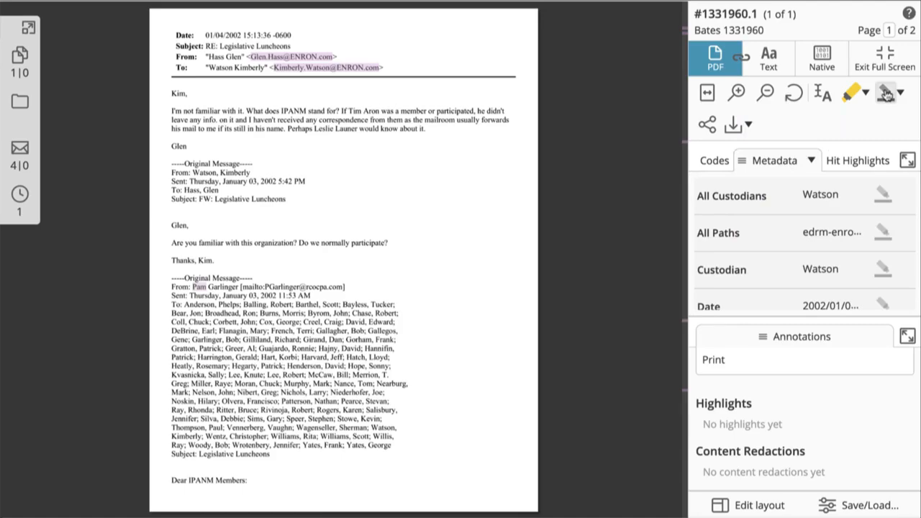
click(884, 194)
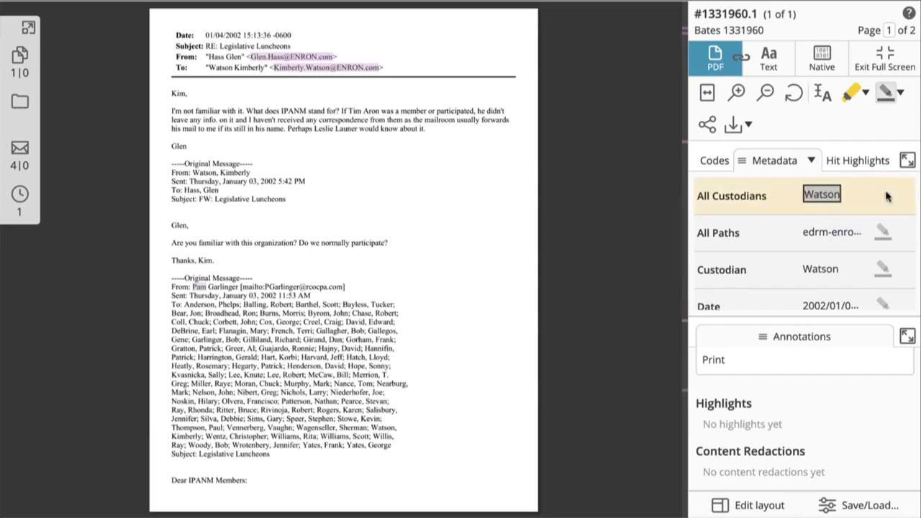
Redact the All Paths metadata value and delete that redaction again
click(882, 231)
click(849, 239)
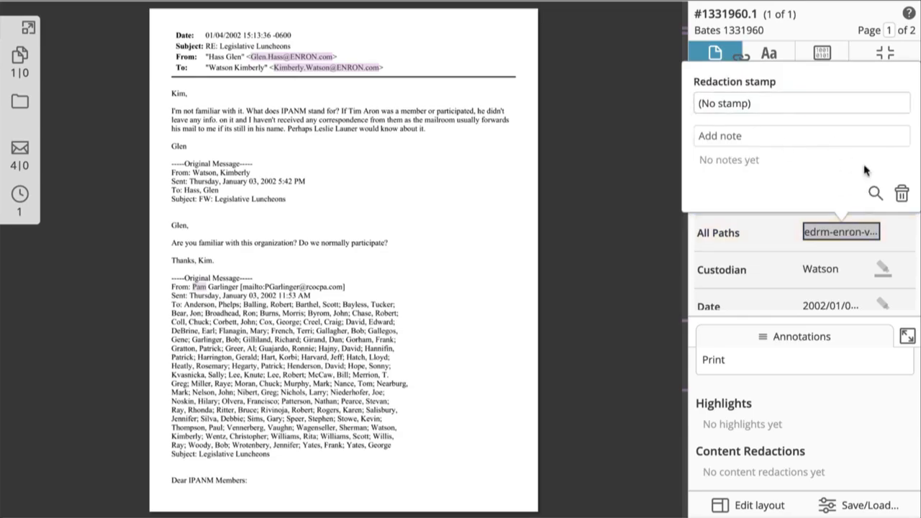
click(902, 195)
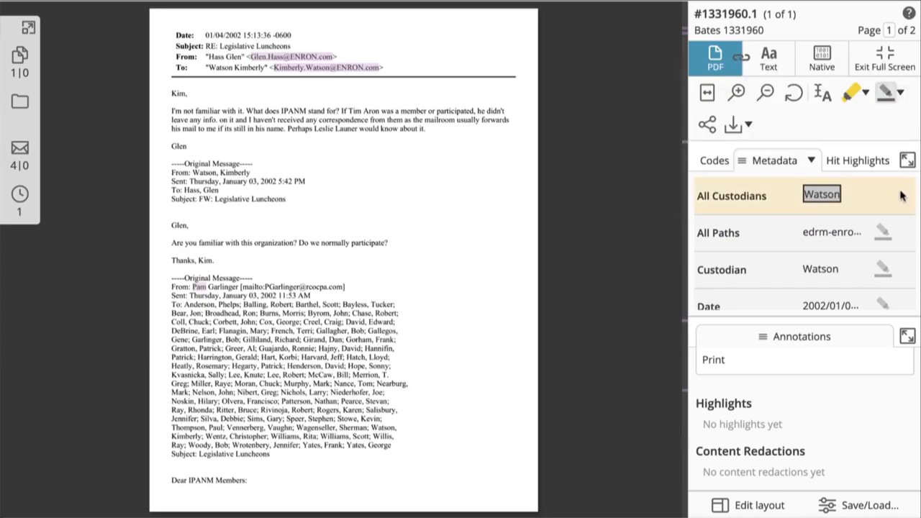
Draw a free-form redaction over the e-mail header block on page 1, and try redacting the suggested metadata fields with it
drag(164, 23, 524, 86)
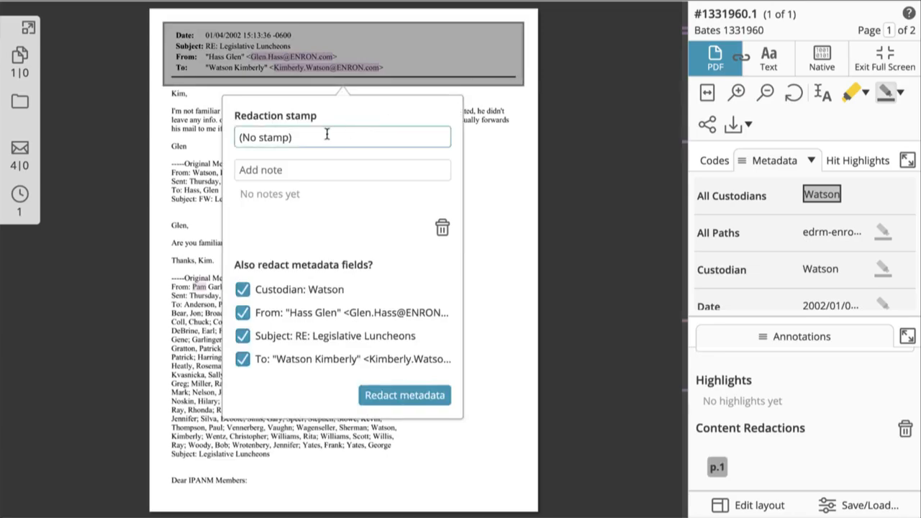
click(403, 396)
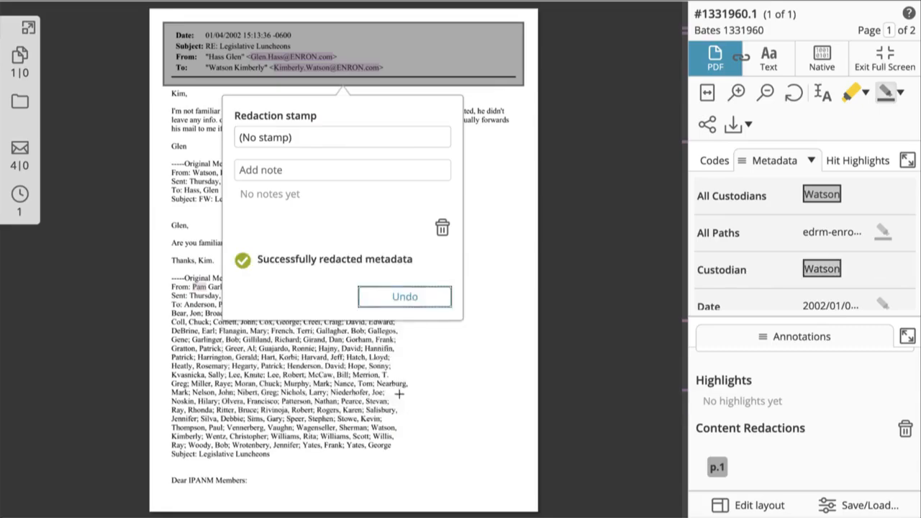
click(400, 303)
Stamp the header redaction Attorney Client - AC, redact all suggested metadata fields with it, and check the Custodian redaction's stamp
click(318, 133)
click(323, 205)
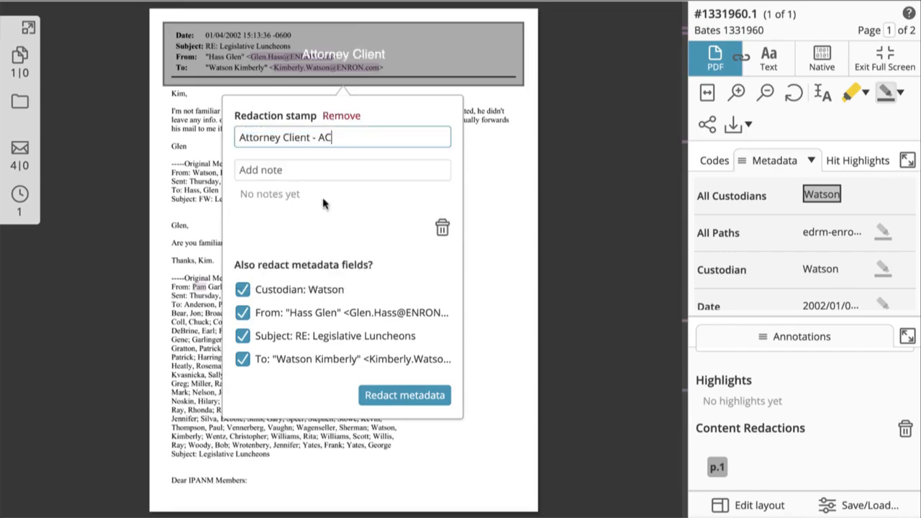
click(393, 395)
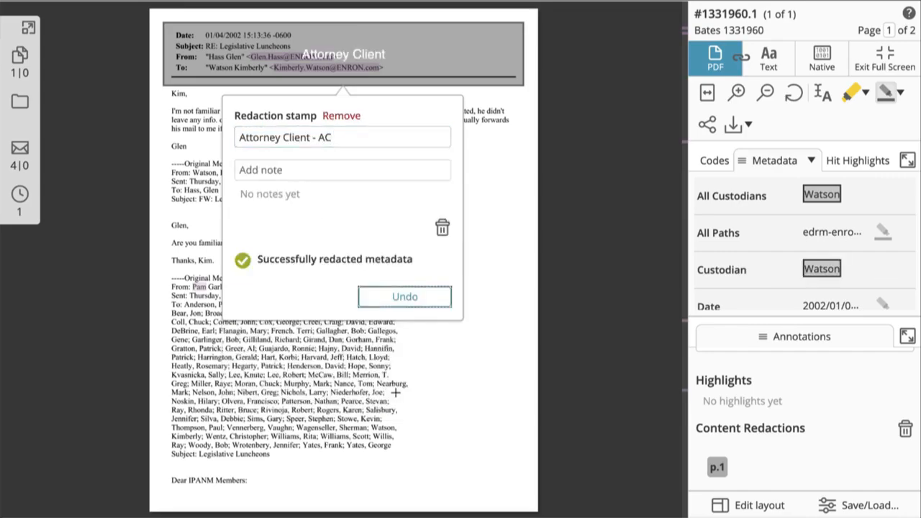
click(822, 269)
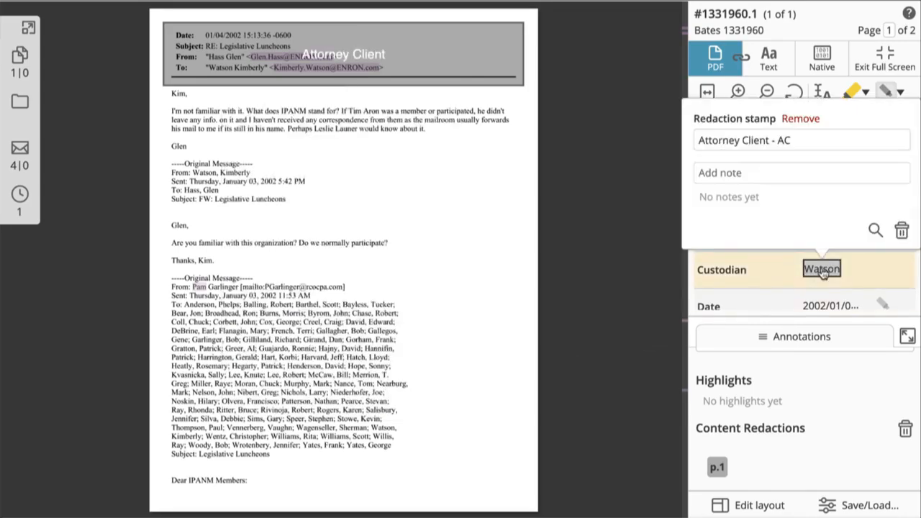
click(788, 141)
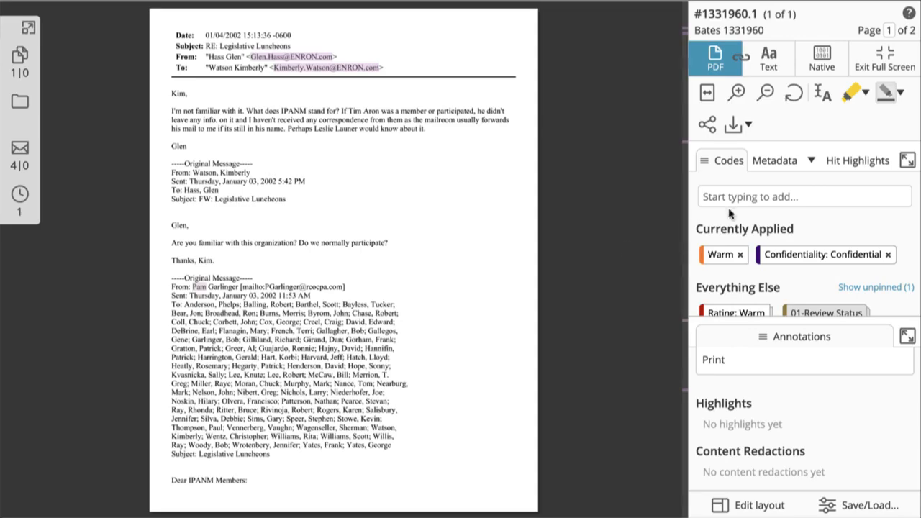
Inverse redact page 1 so only the top message's body stays unredacted, and apply the Attorney Client - AC stamp
click(900, 93)
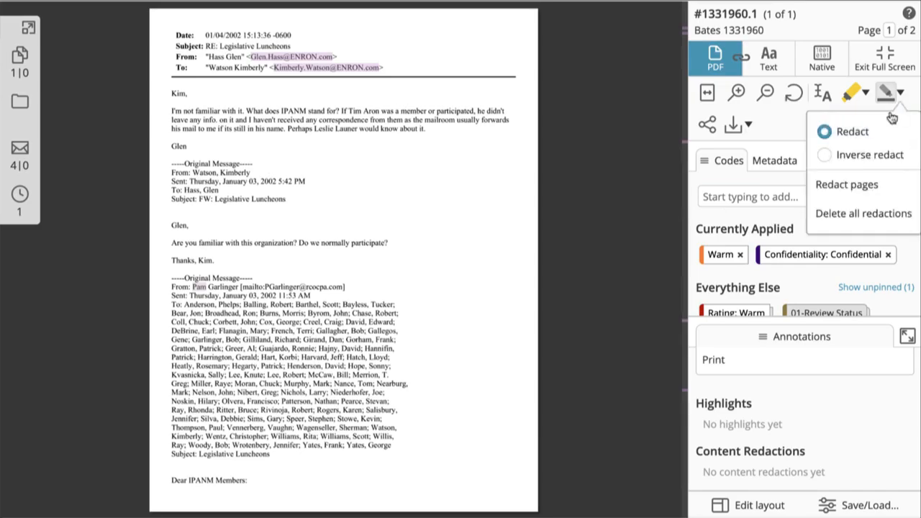
click(863, 156)
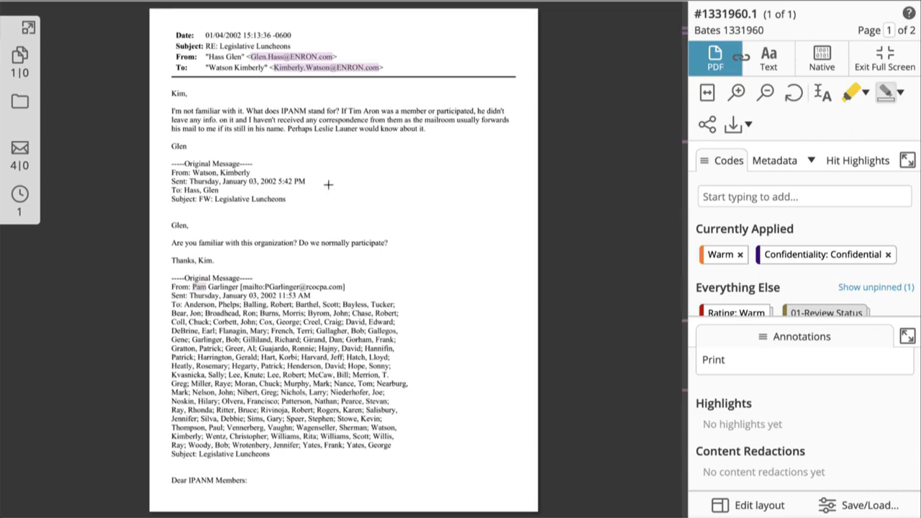
drag(163, 84, 523, 156)
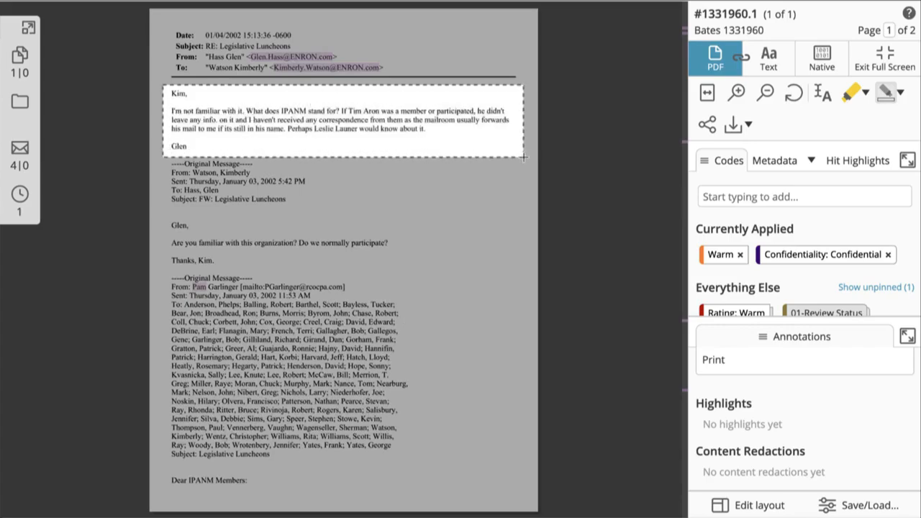
click(459, 113)
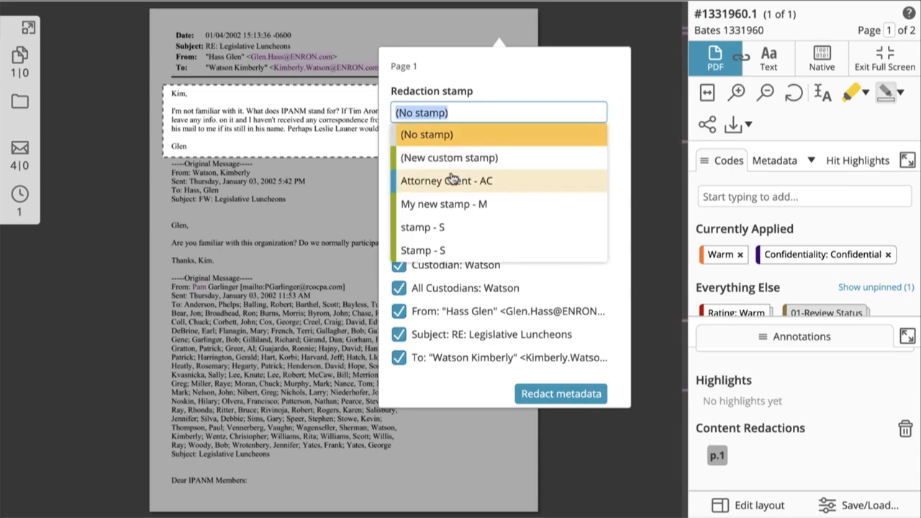
click(439, 179)
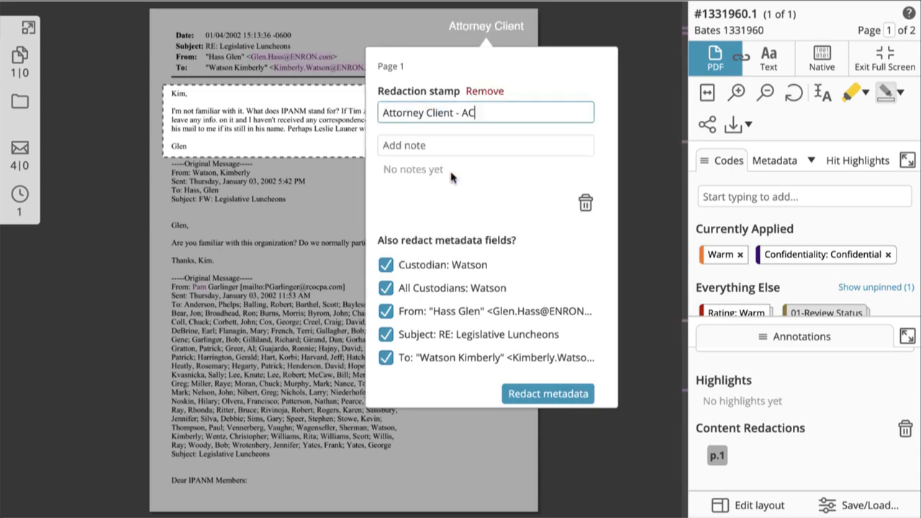
click(336, 189)
Inverse redact all of page 2 and apply the My new stamp - M stamp
scroll(340, 316, down, 5)
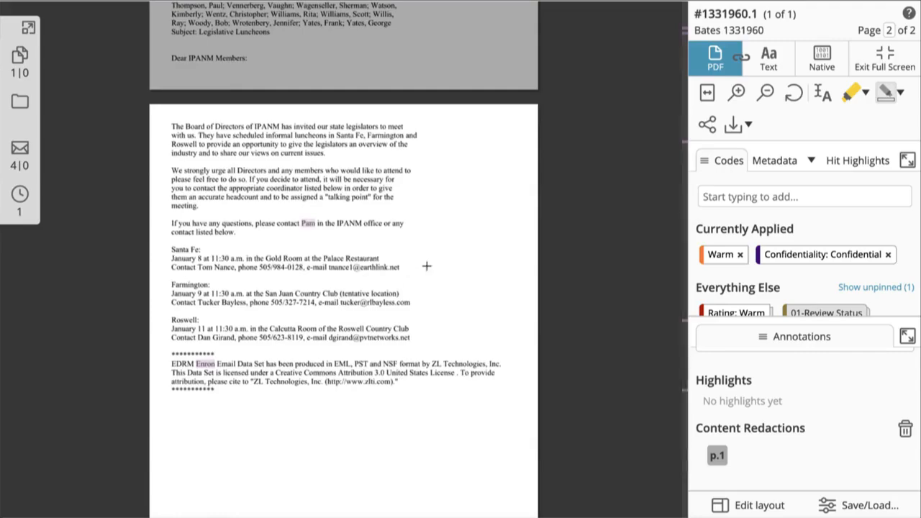
click(426, 268)
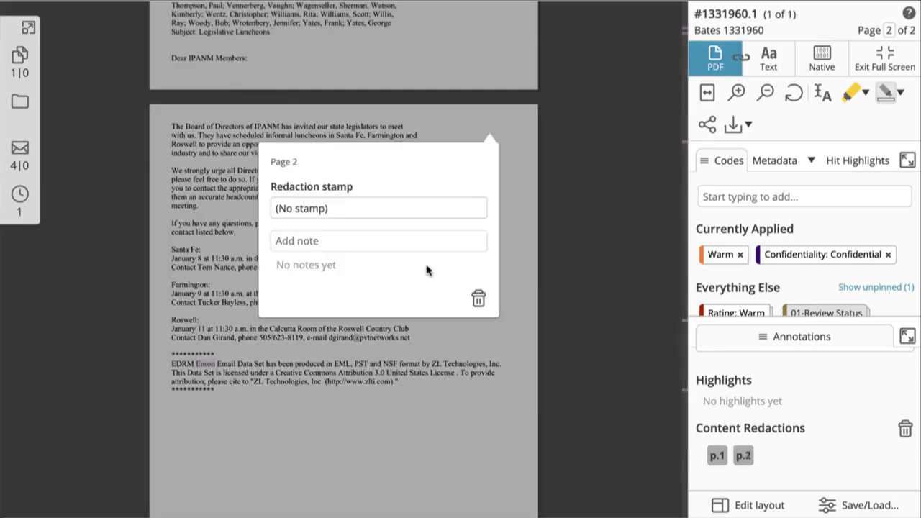
click(407, 210)
click(394, 301)
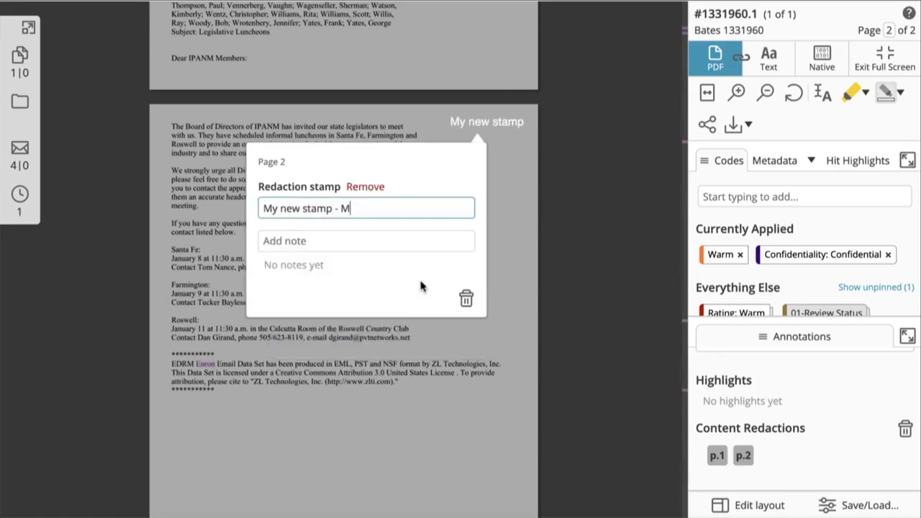
click(587, 229)
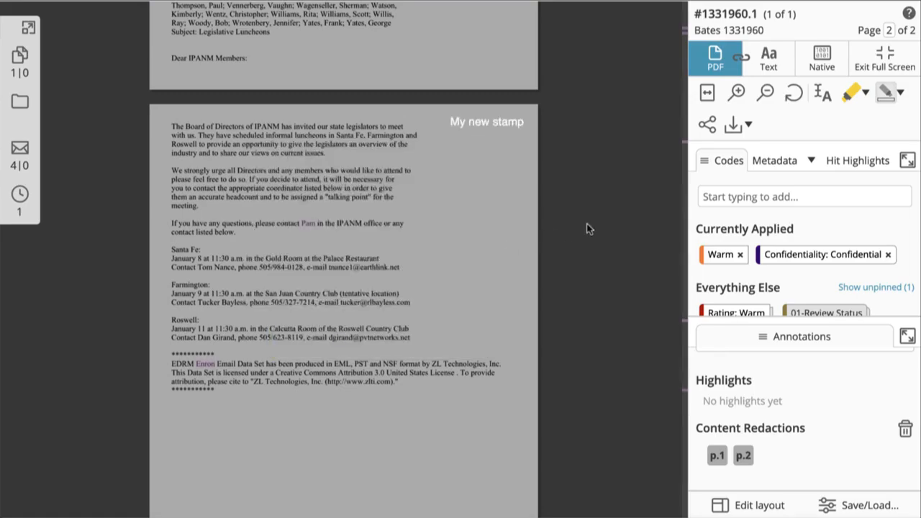
Open the Redact pages options and cancel without redacting any pages
click(901, 94)
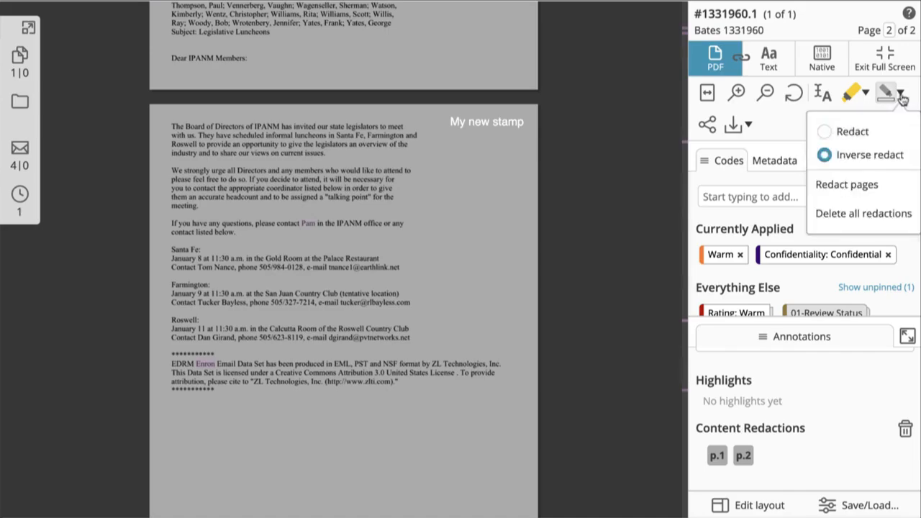
click(889, 187)
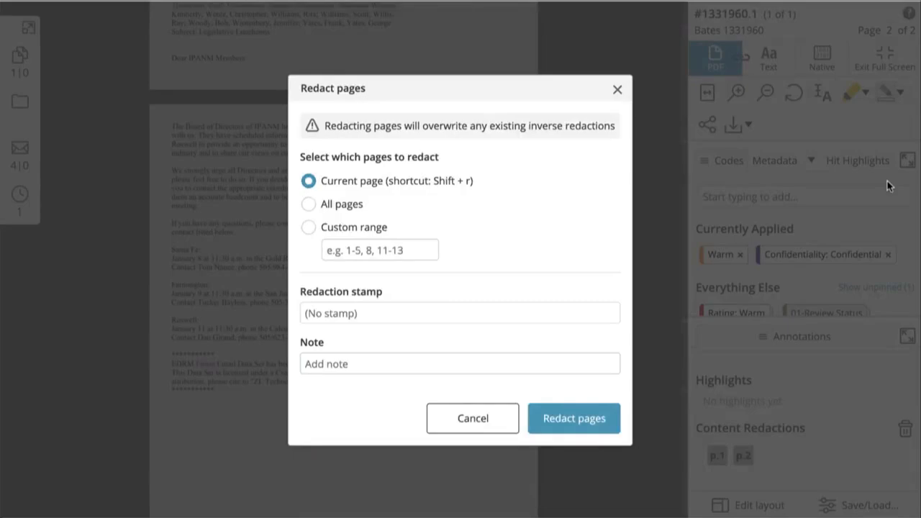
click(494, 420)
Delete all redactions on the document
click(900, 93)
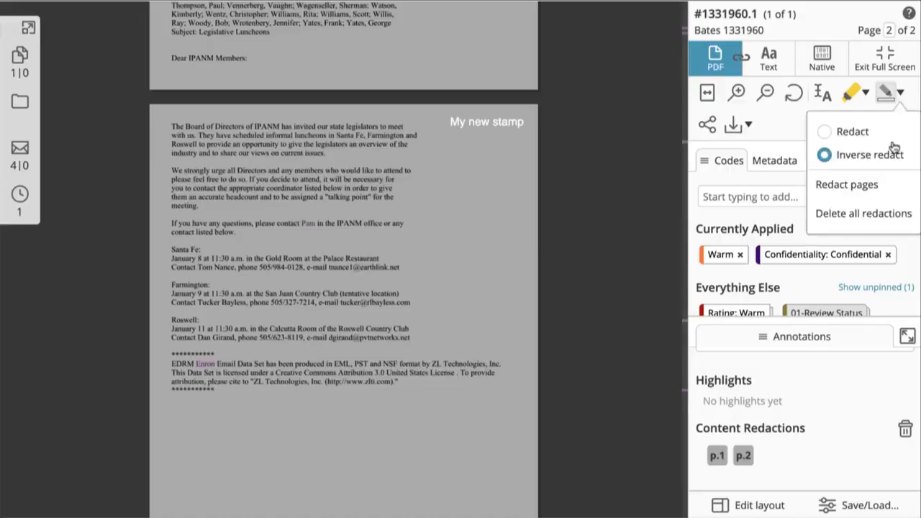
click(863, 214)
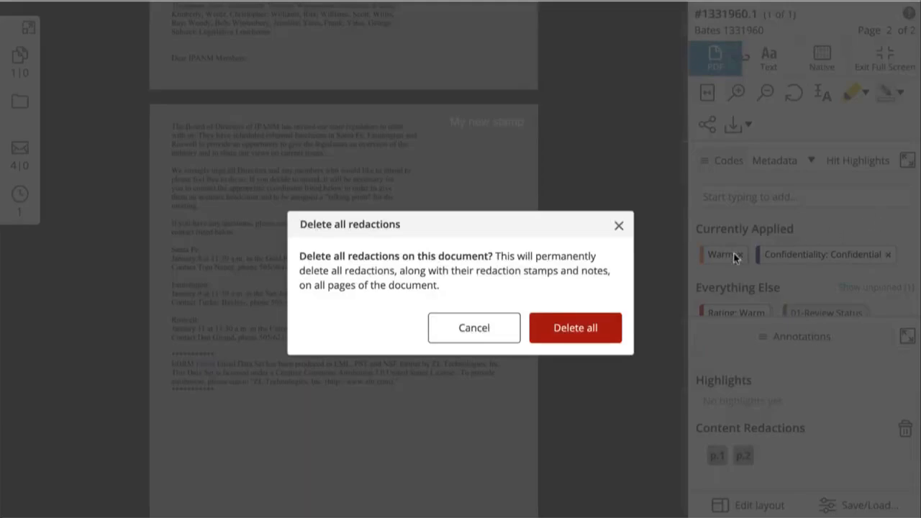
click(609, 330)
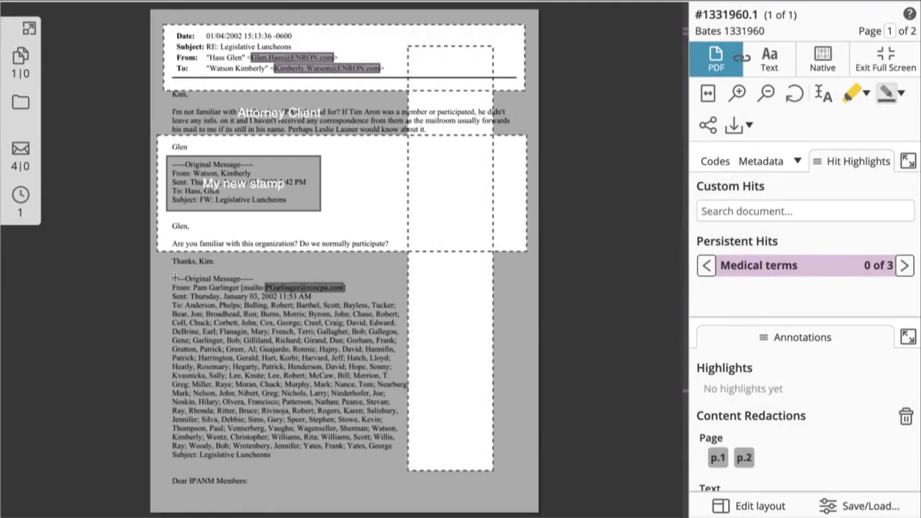
View the document's produced version EXAMPLE011928 and hide the versions list
click(22, 200)
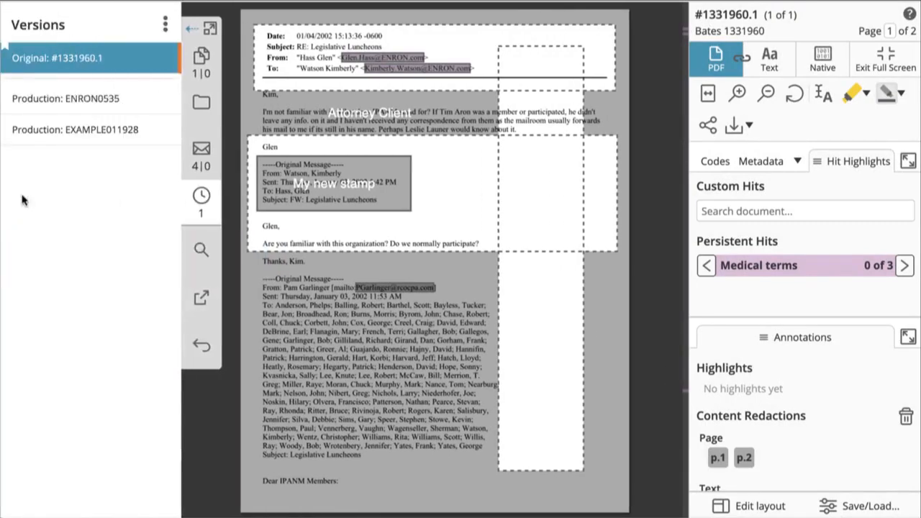
click(70, 131)
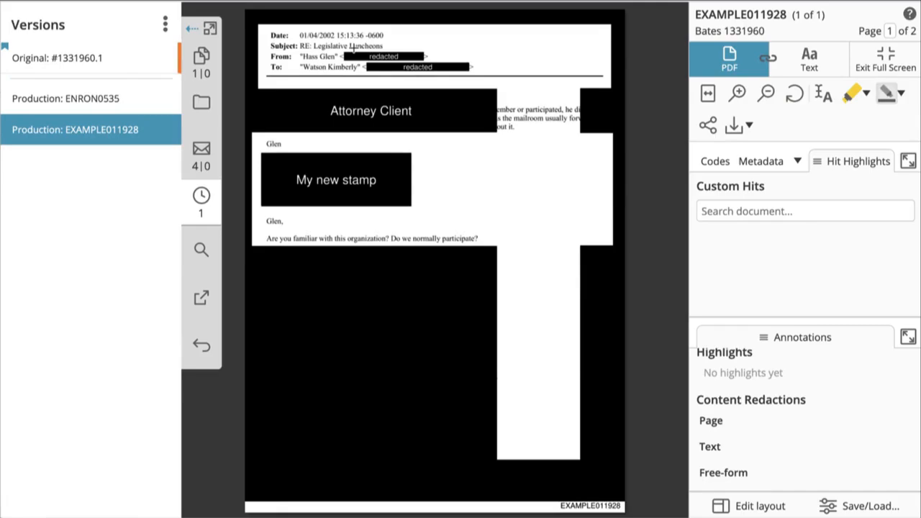
click(191, 28)
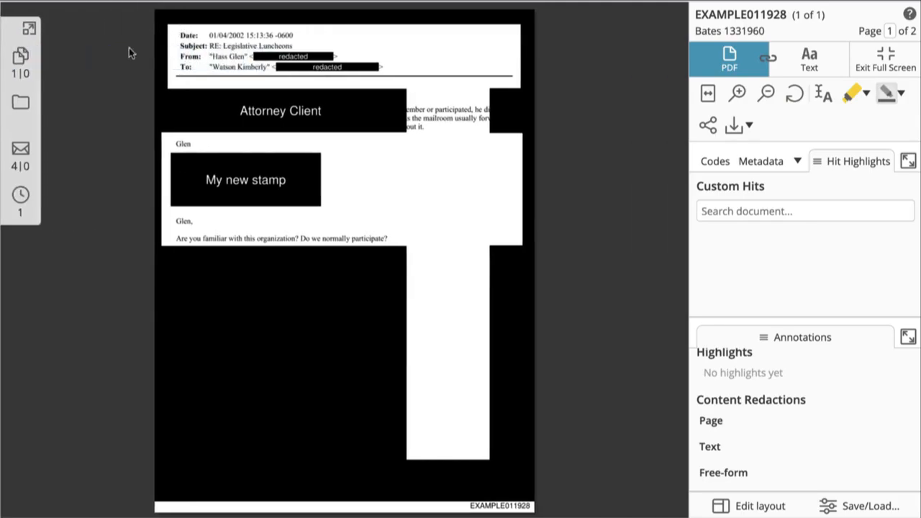